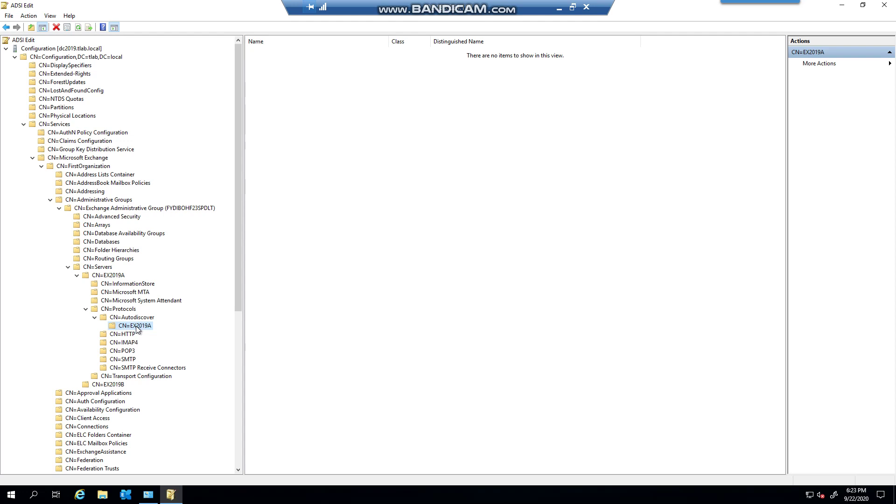
Open CN=EX2019A's Properties, widen the Attribute column and select serviceBindingInformation.
right_click(137, 329)
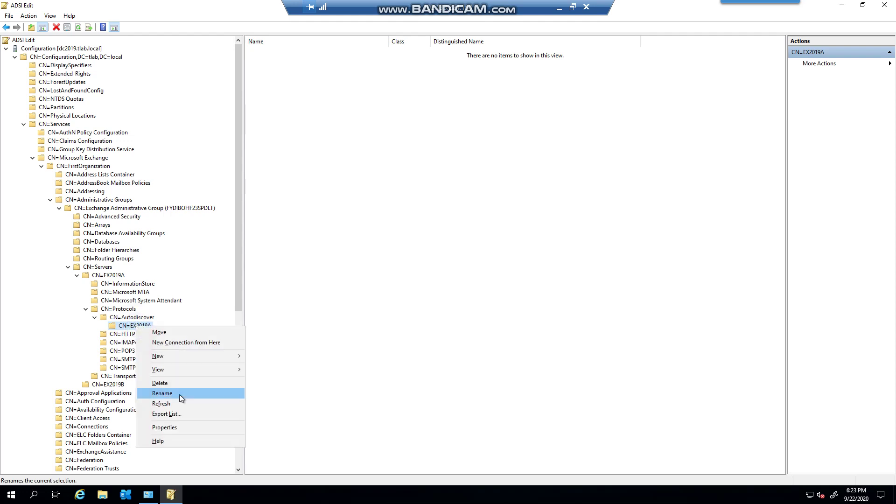
click(194, 428)
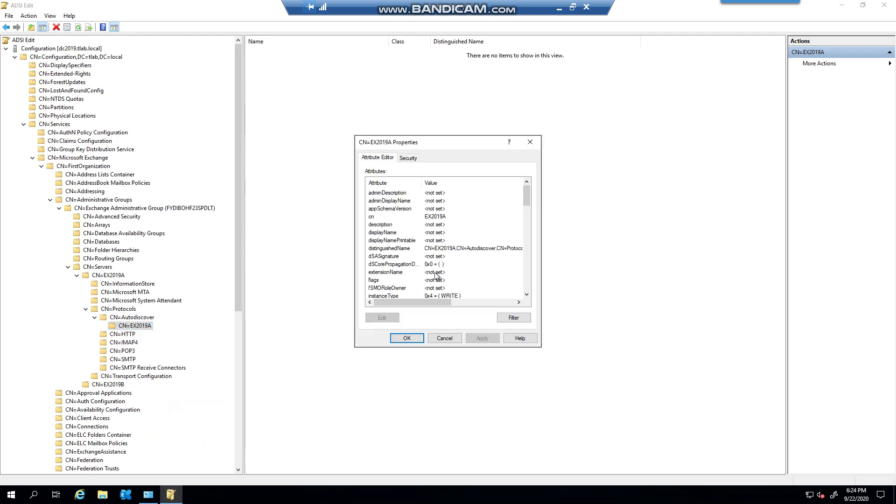
scroll(477, 214, down, 3)
scroll(477, 214, down, 7)
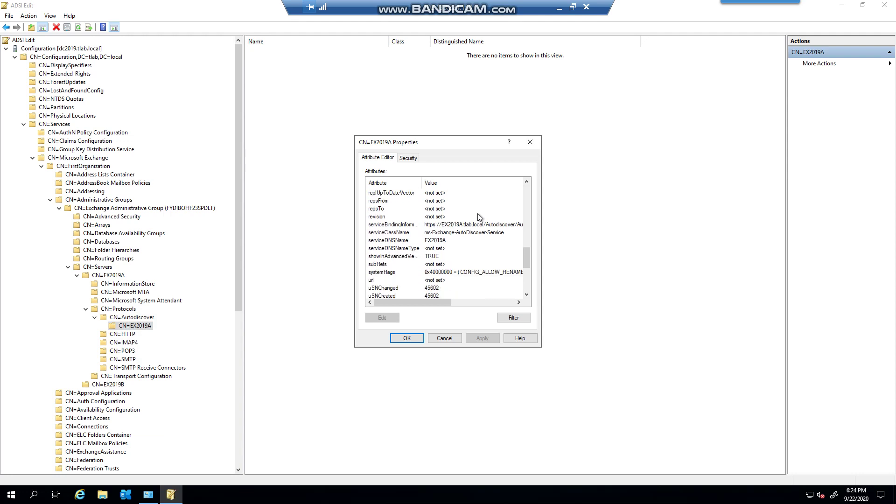
drag(423, 182, 442, 177)
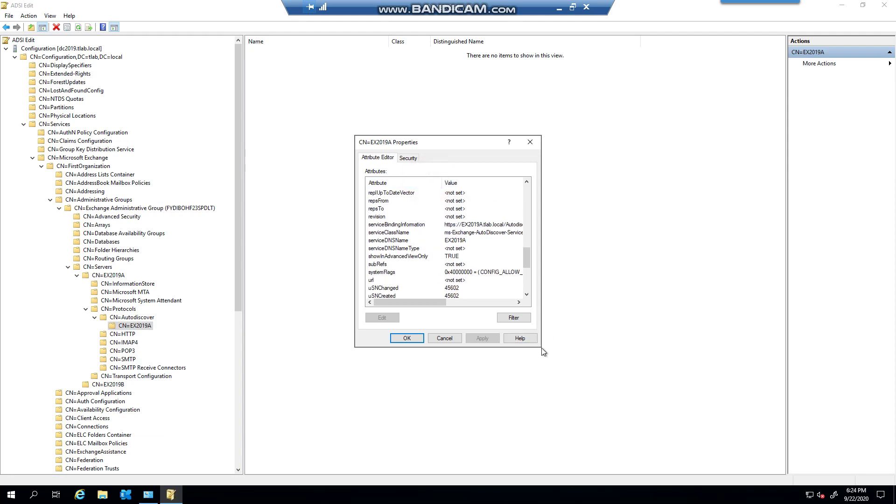
click(385, 226)
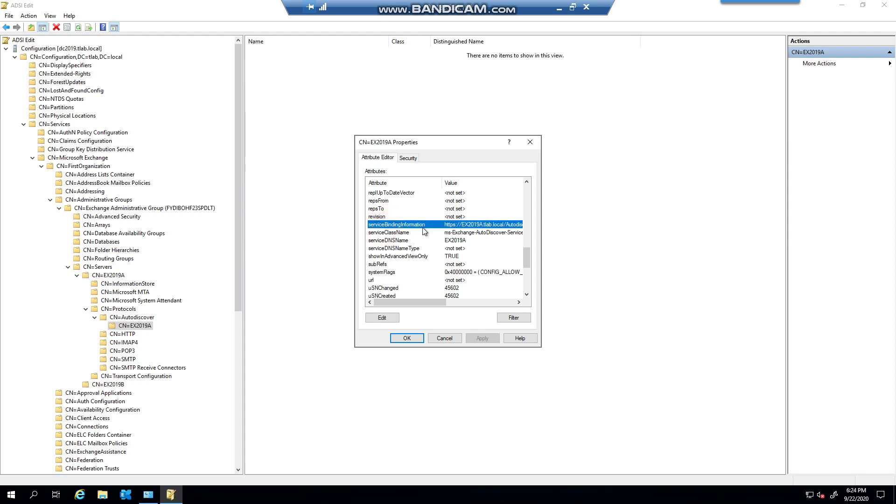
double_click(426, 229)
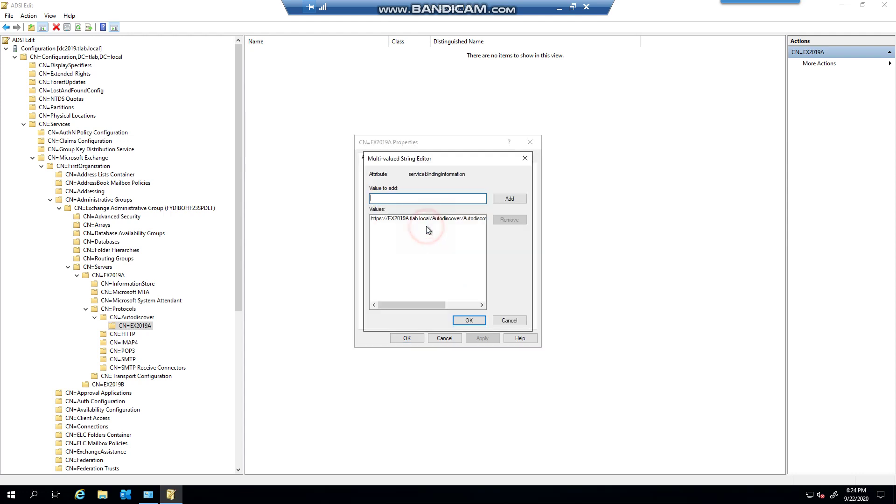
drag(438, 306, 375, 226)
click(407, 219)
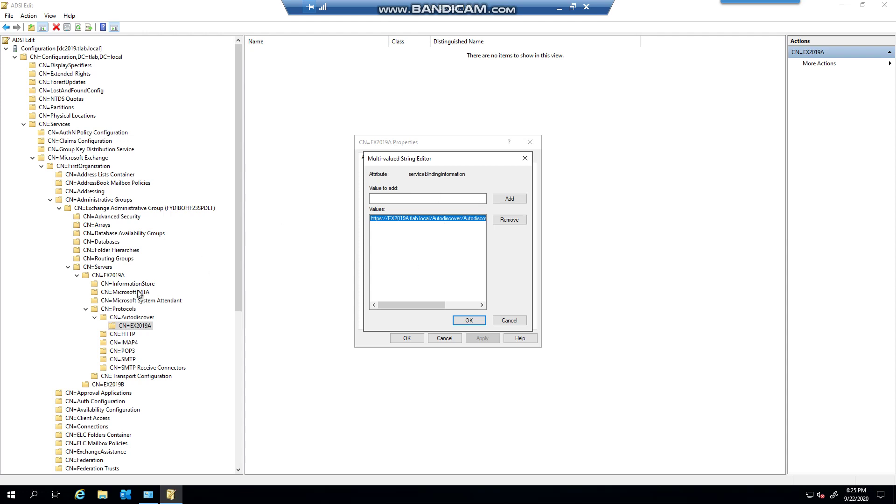
click(510, 320)
click(444, 338)
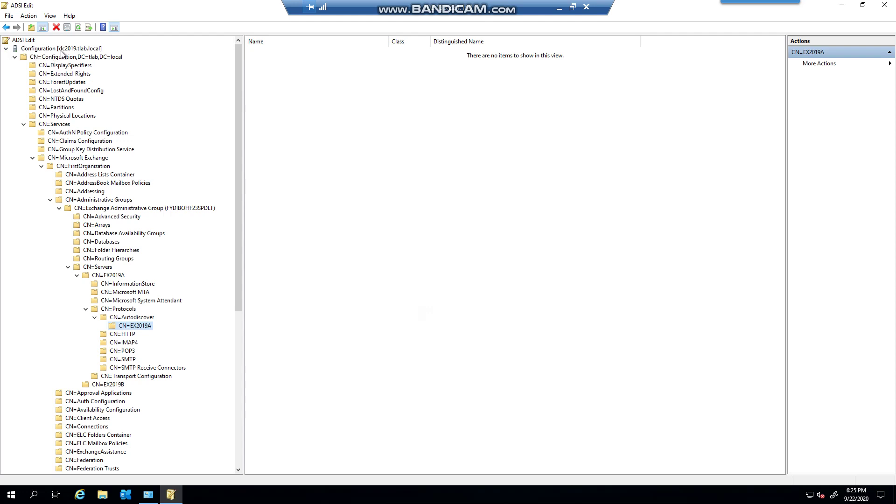
Collapse the tree and connect to the Configuration well-known naming context on dc2019.tlab.local.
click(6, 49)
right_click(27, 38)
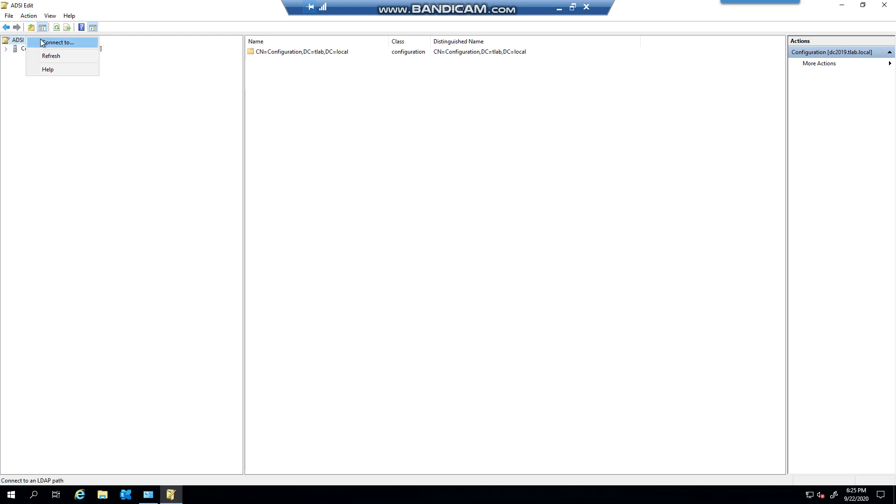
click(42, 42)
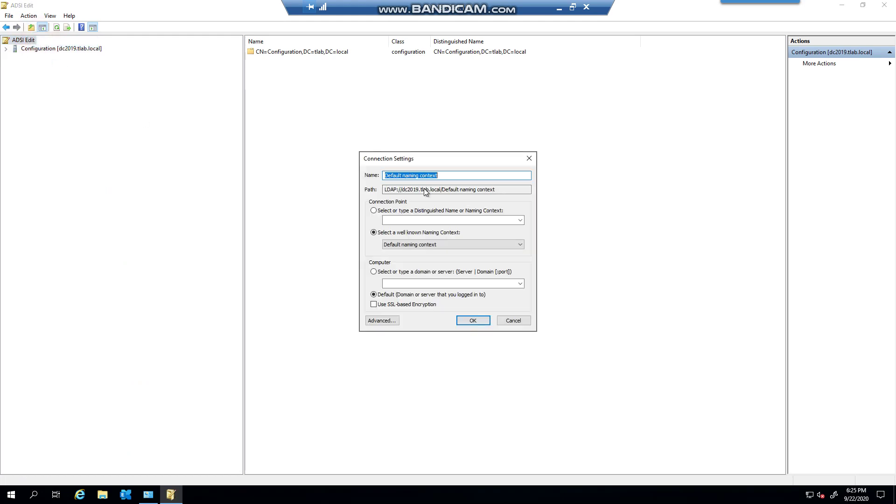
click(441, 244)
click(398, 258)
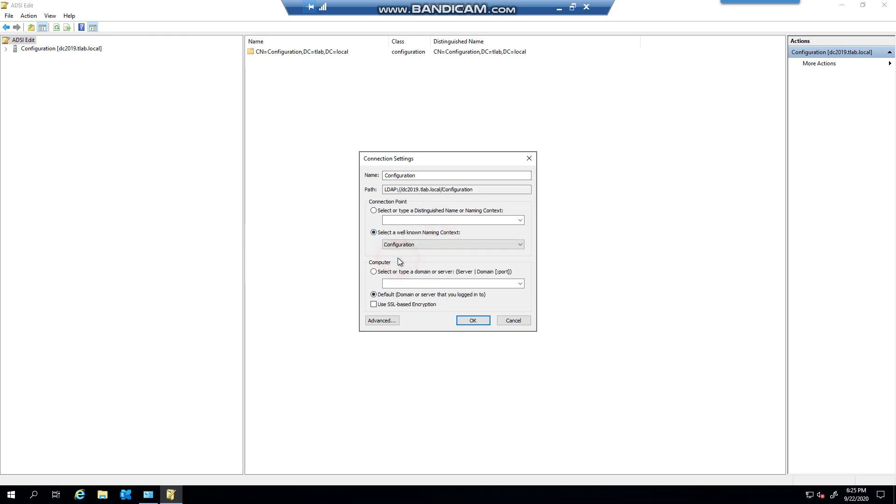
click(472, 321)
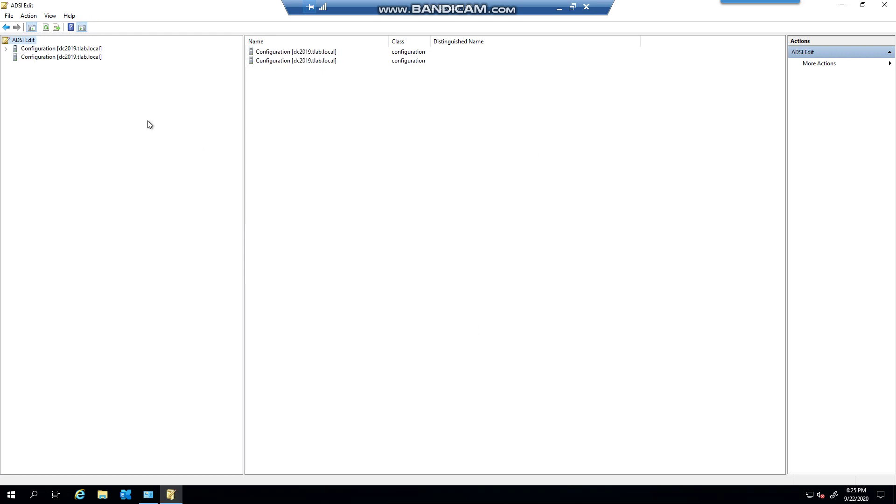
Expand Configuration through Services, Microsoft Exchange, FirstOrganization and Servers down to EX2019A's Protocols > Autodiscover.
click(6, 49)
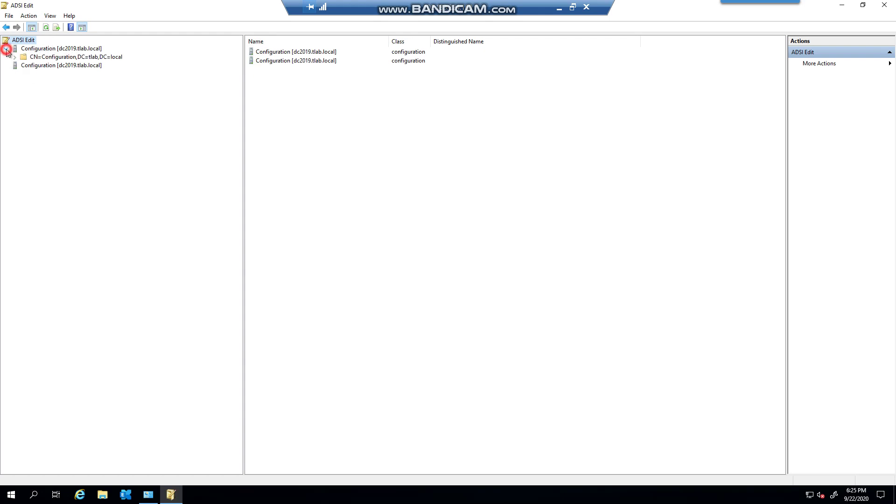
click(15, 57)
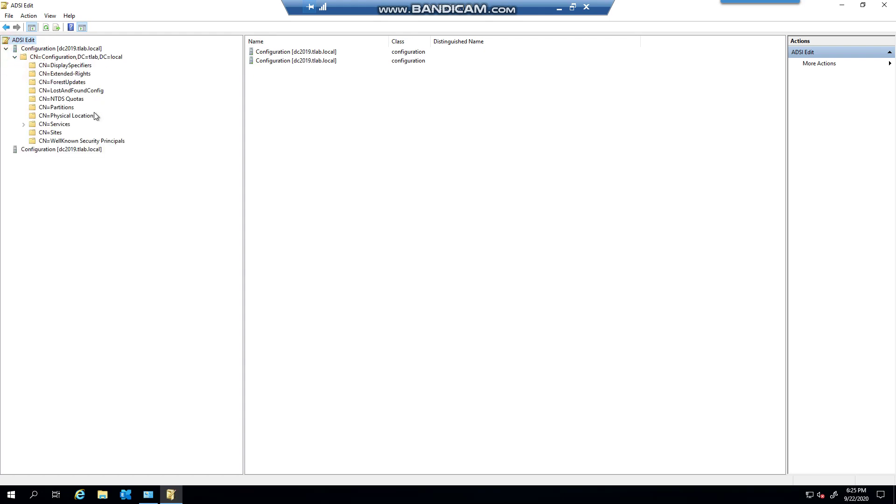
double_click(62, 124)
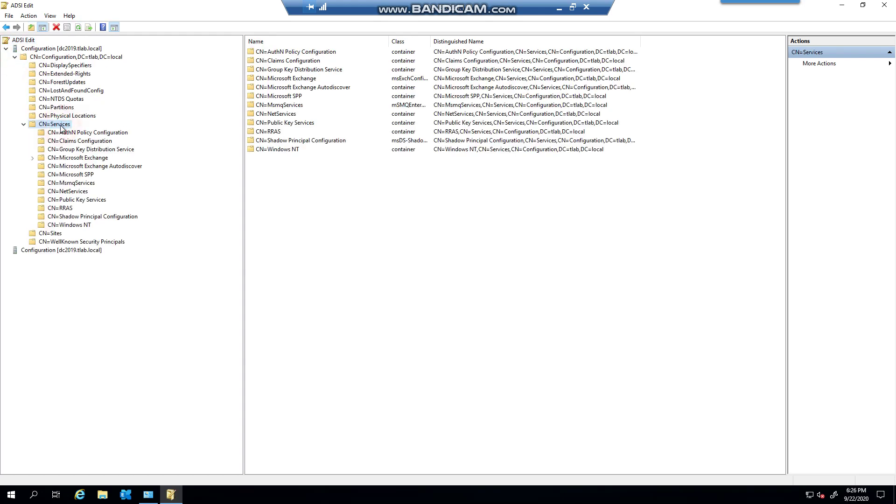
double_click(88, 158)
double_click(89, 167)
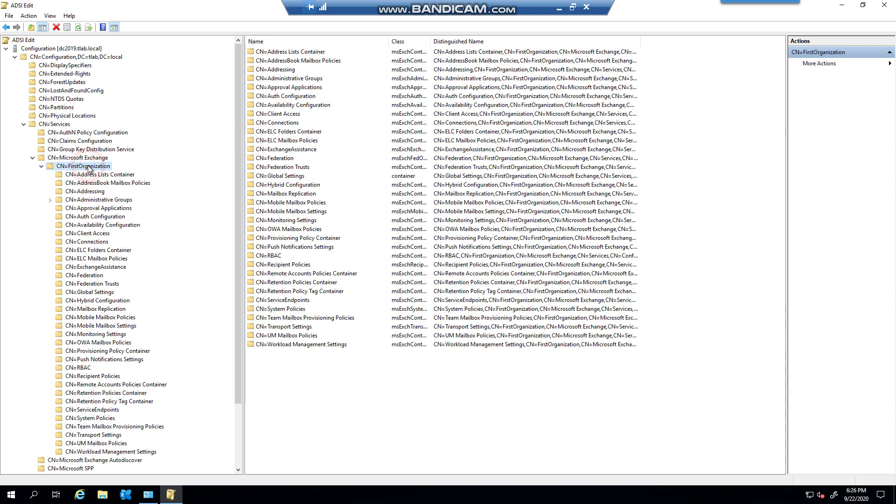
double_click(97, 199)
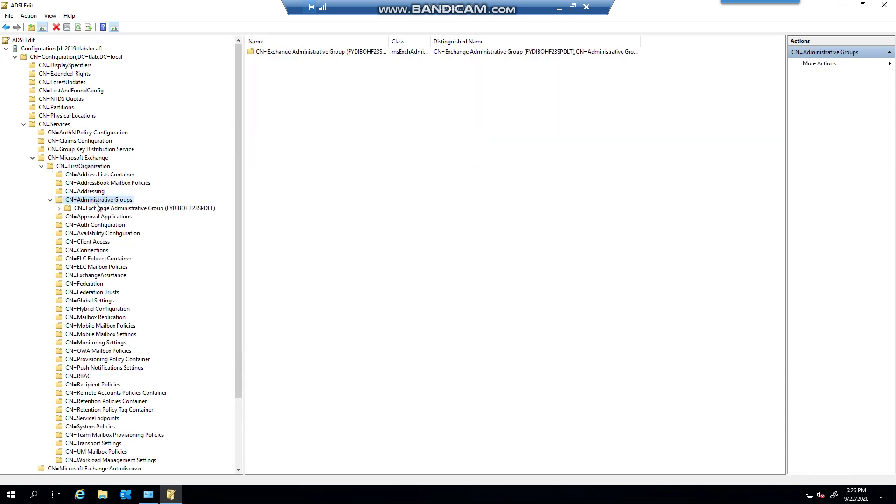
double_click(94, 209)
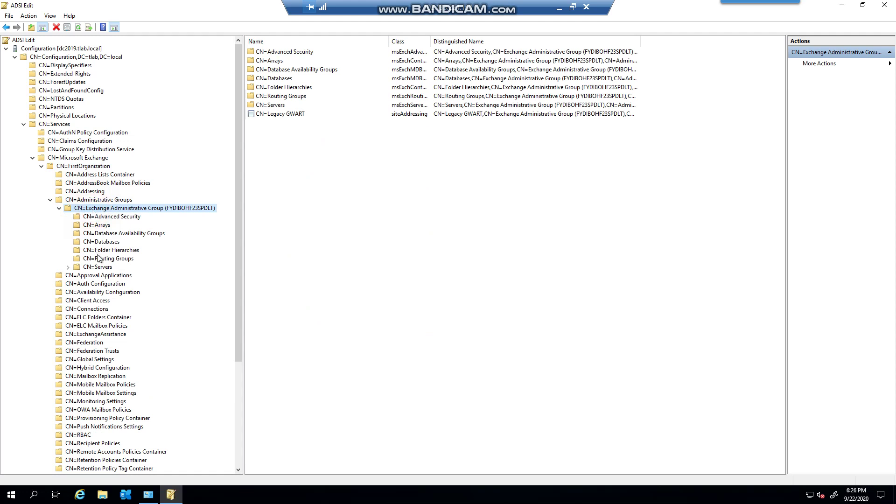
double_click(99, 267)
double_click(107, 276)
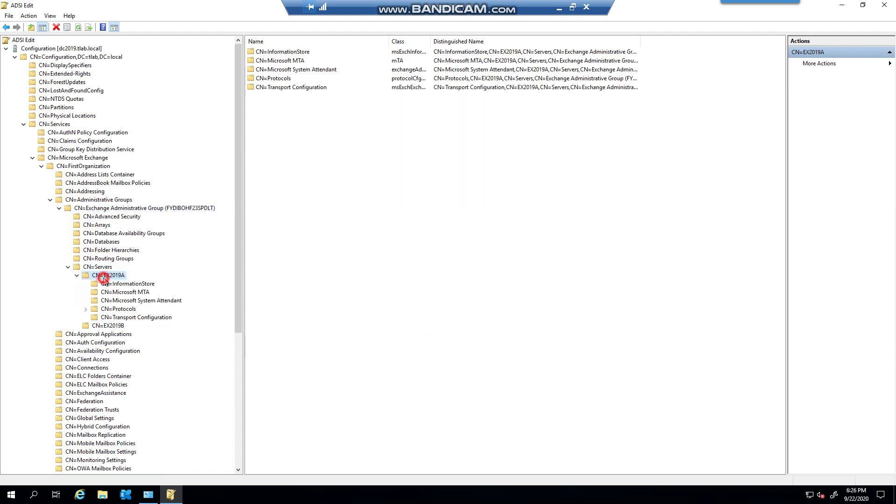
double_click(129, 310)
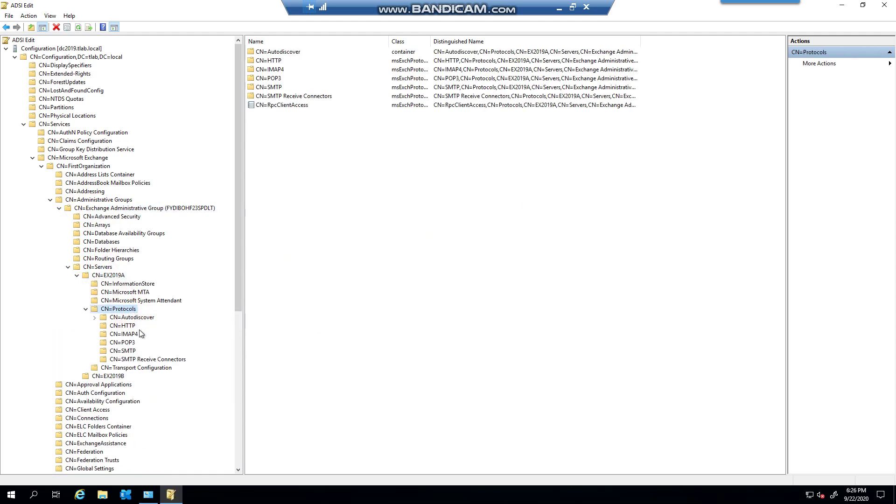
double_click(139, 316)
Open the CN=EX2019A object's Properties and select the serviceBindingInformation attribute.
click(136, 327)
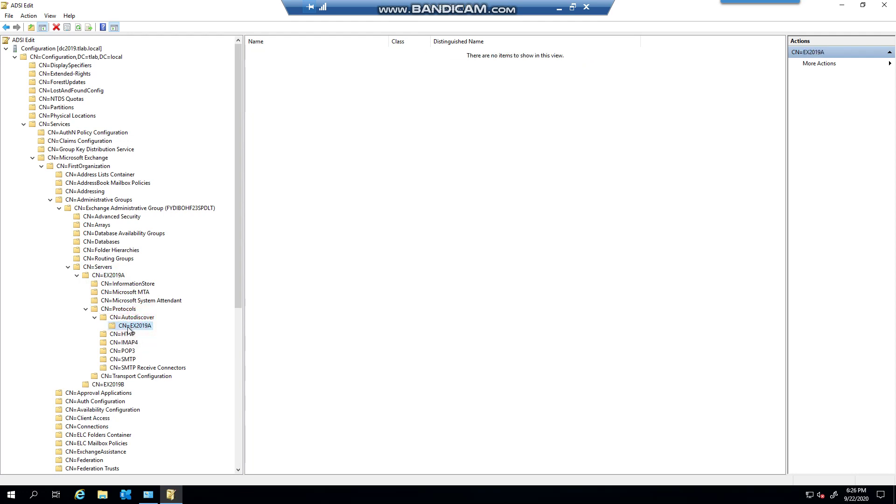
right_click(140, 329)
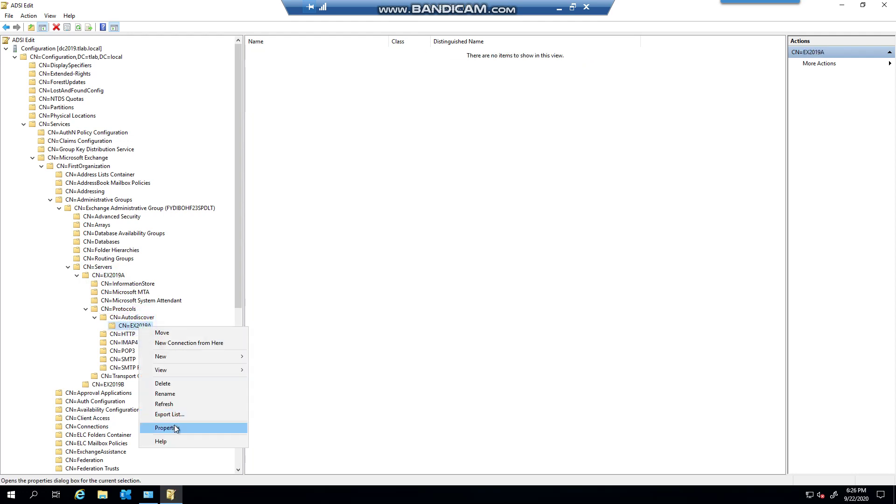
click(176, 426)
scroll(448, 283, down, 15)
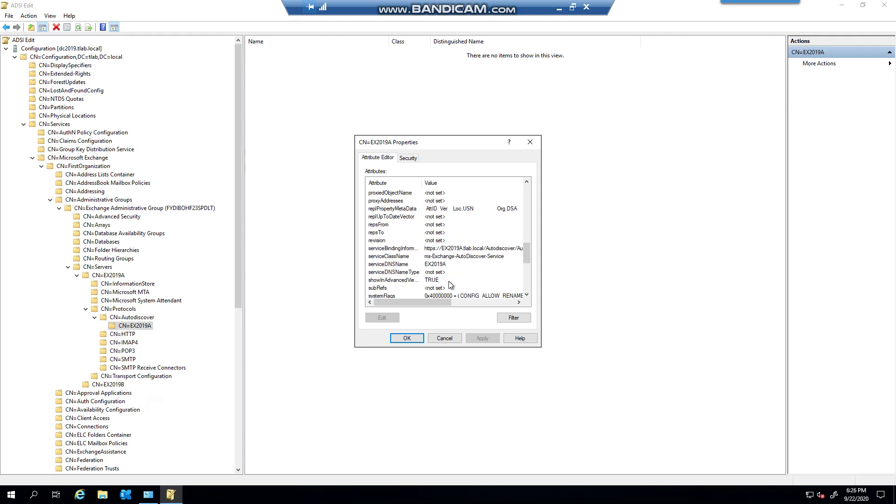
click(403, 248)
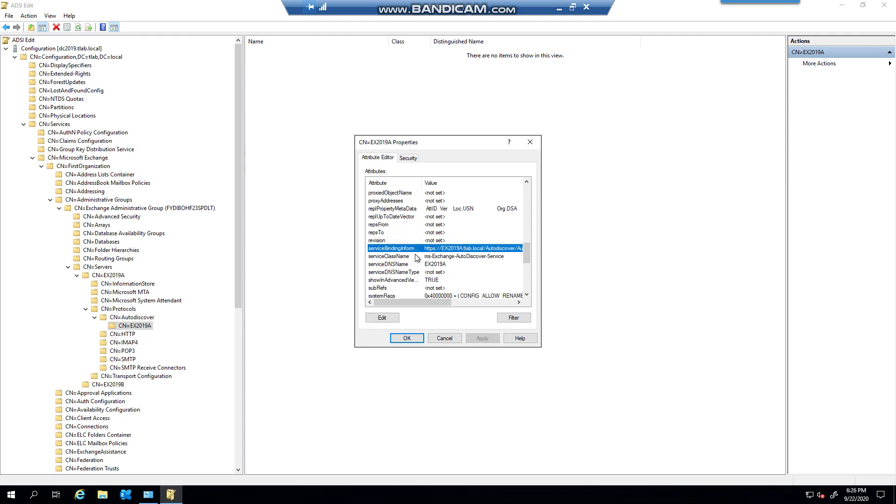